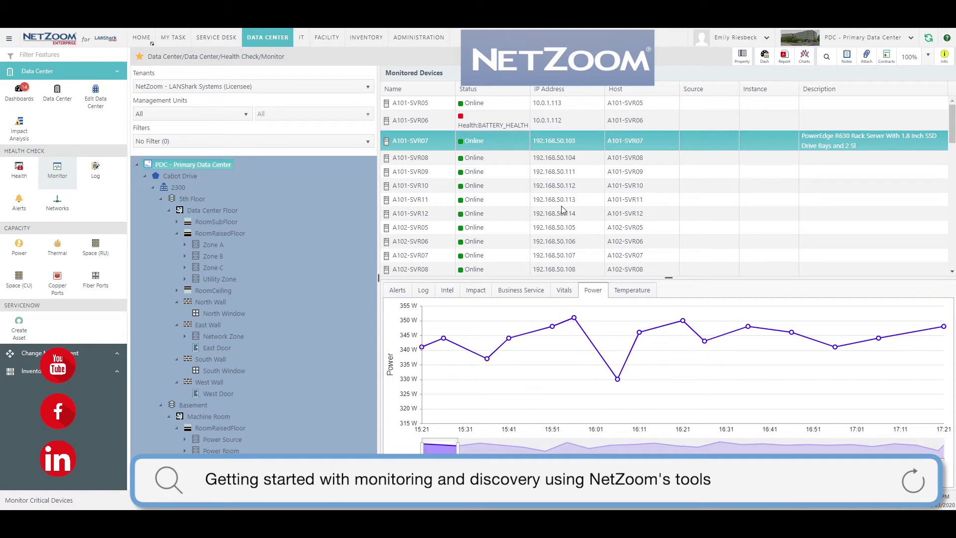
View the power charts of the monitored devices A102-SVR05 and A102-SVR08
click(506, 229)
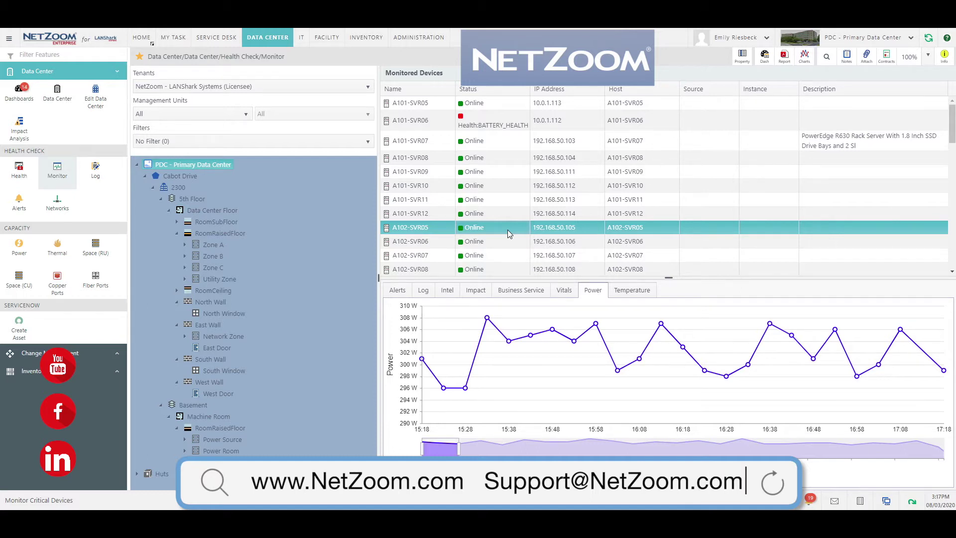
click(507, 268)
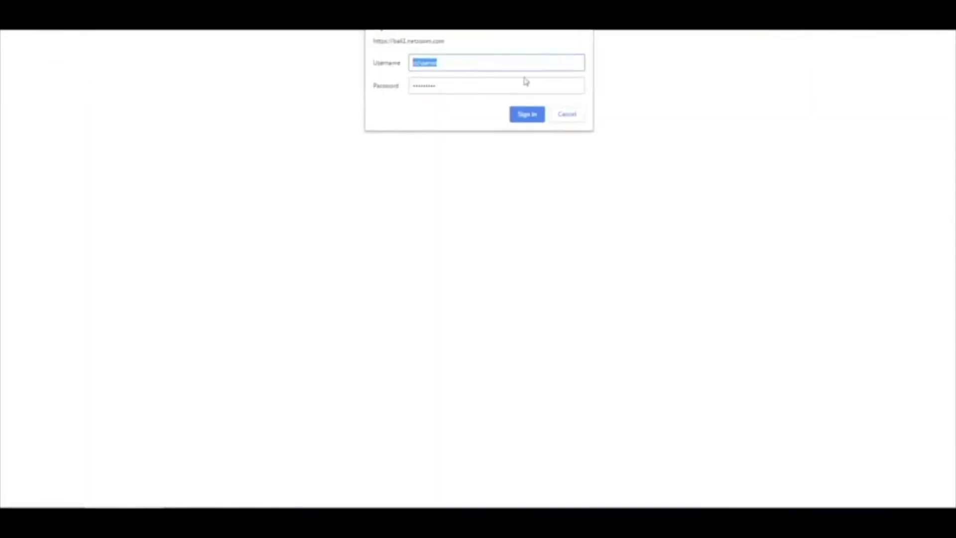
Sign in to the NetZoom site with the account's username and password
click(374, 77)
drag(428, 76, 400, 78)
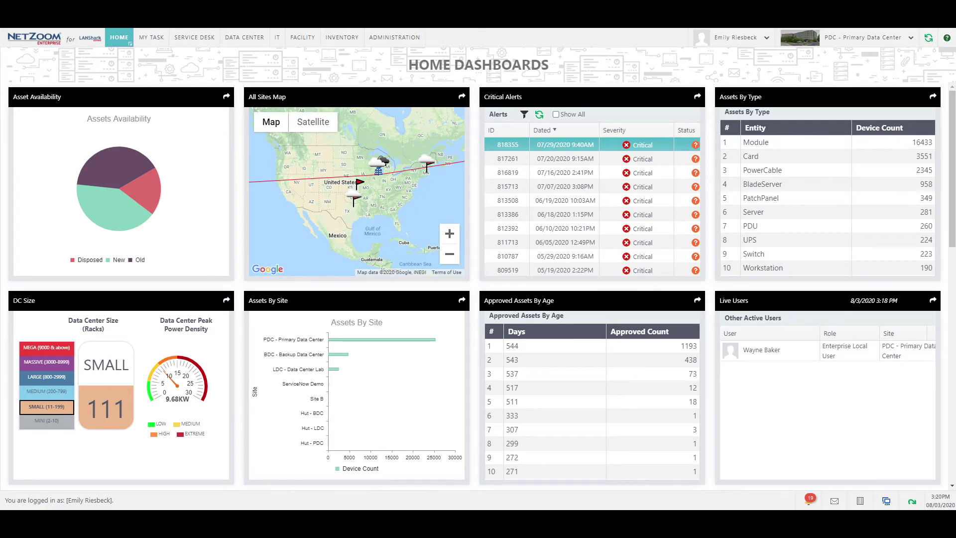
Open the Intel DCM discovery integration settings in the 3rd Party Integration area of Administration
click(393, 36)
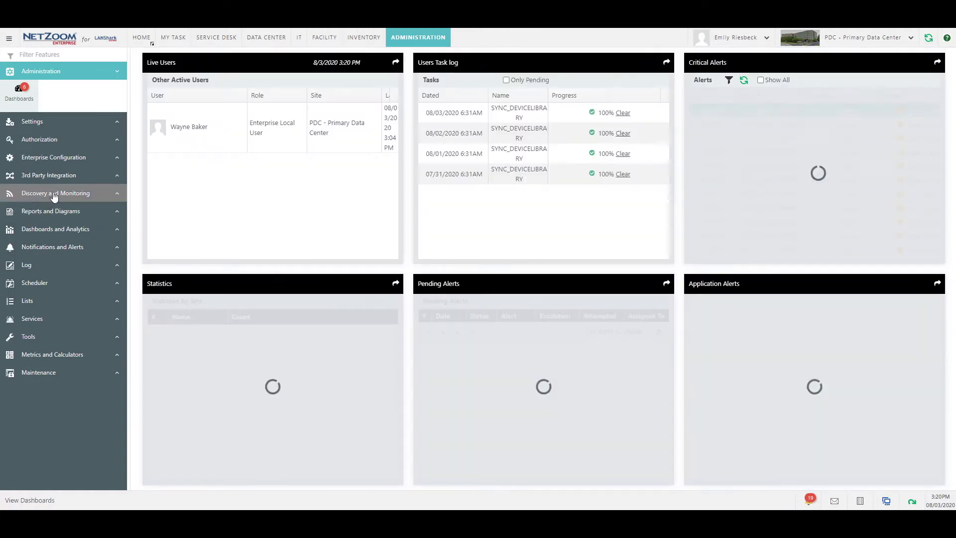
click(48, 175)
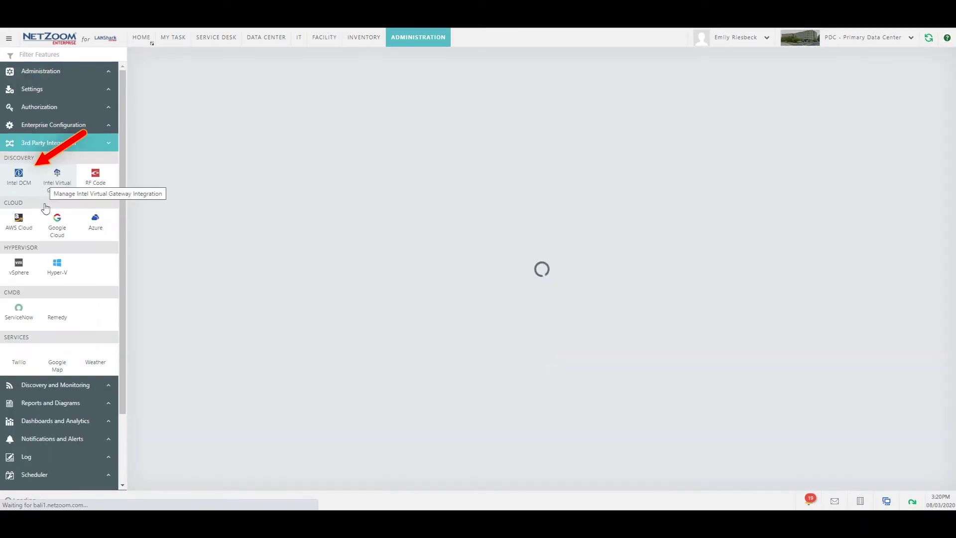
click(23, 179)
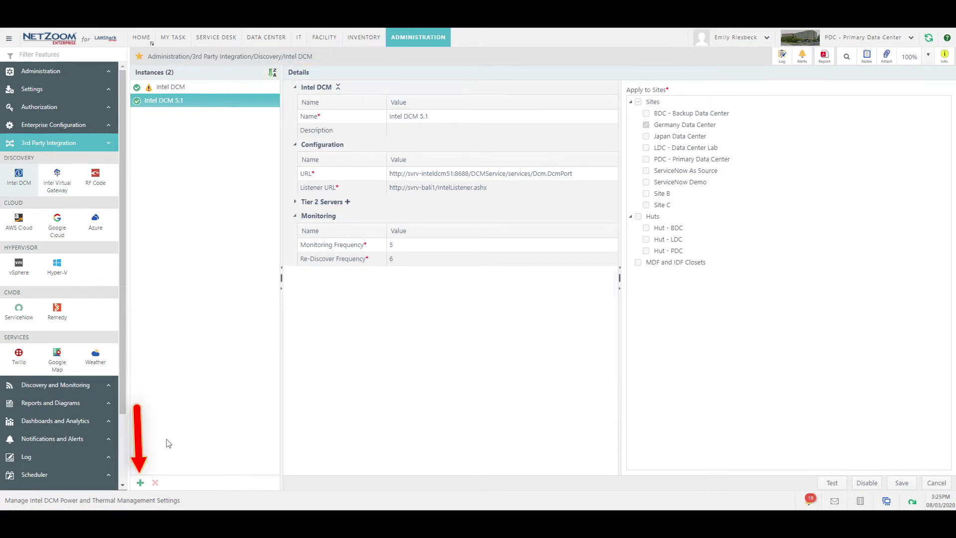
click(140, 482)
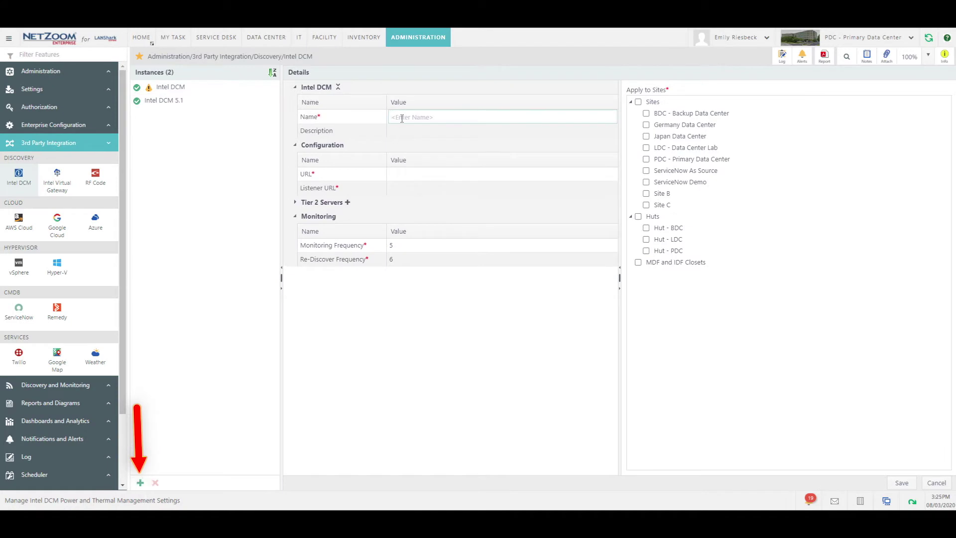
text(Intel DCM Instance)
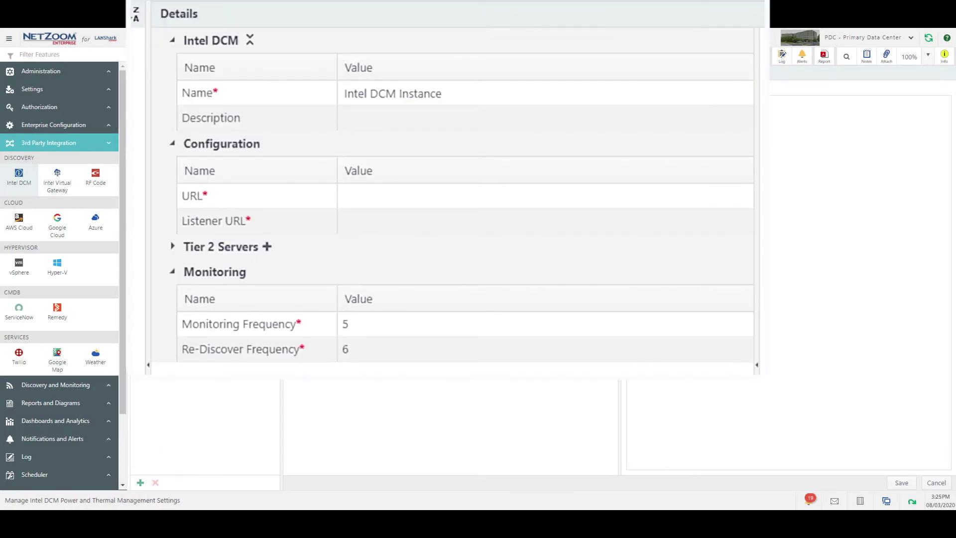
click(465, 201)
text(http://svrv-inteldcm51:8688/DCMService/services/Dcm.DcmPort)
key(Return)
click(429, 223)
text(http://svrv-bali17/IntelListener.ashx)
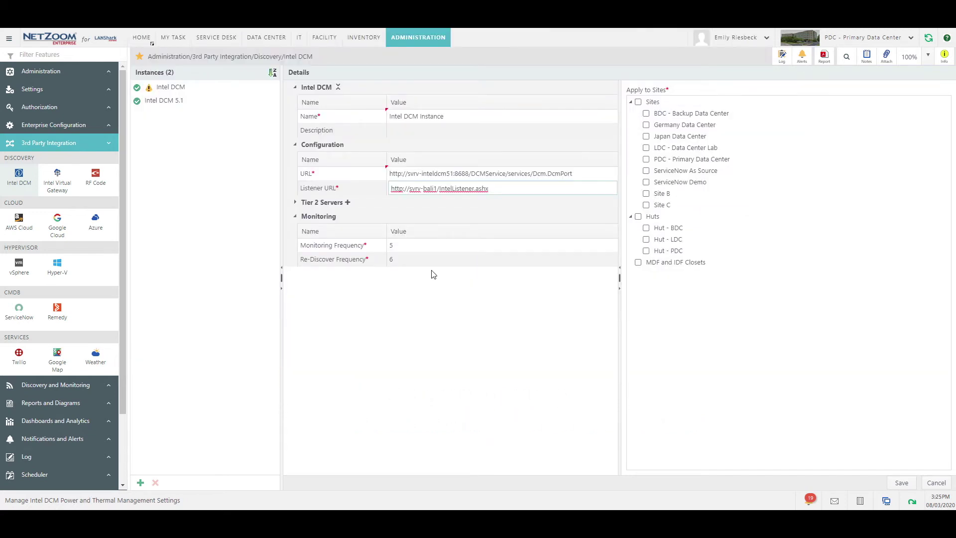
Save the new instance for the PDC - Primary Data Center site and test its connection
click(648, 159)
click(572, 139)
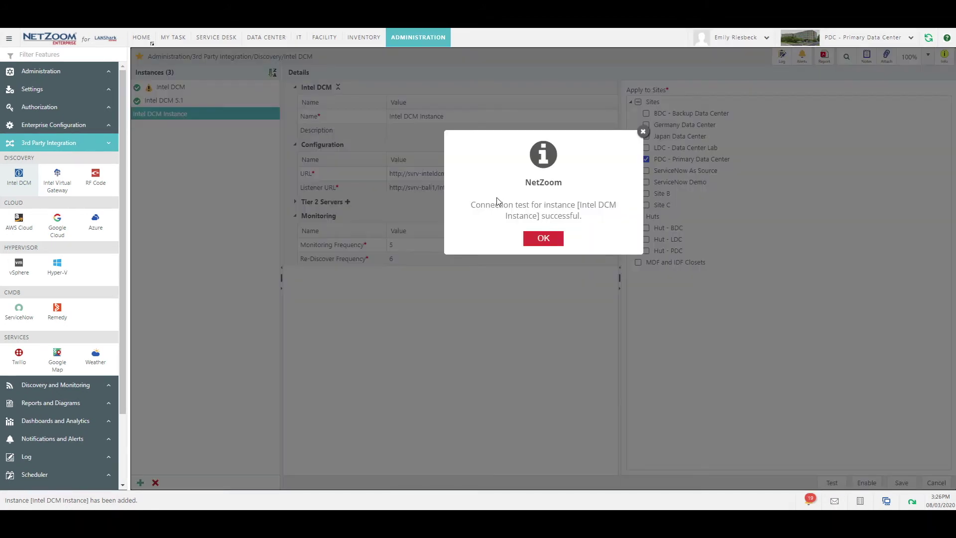
drag(496, 205, 545, 245)
click(544, 243)
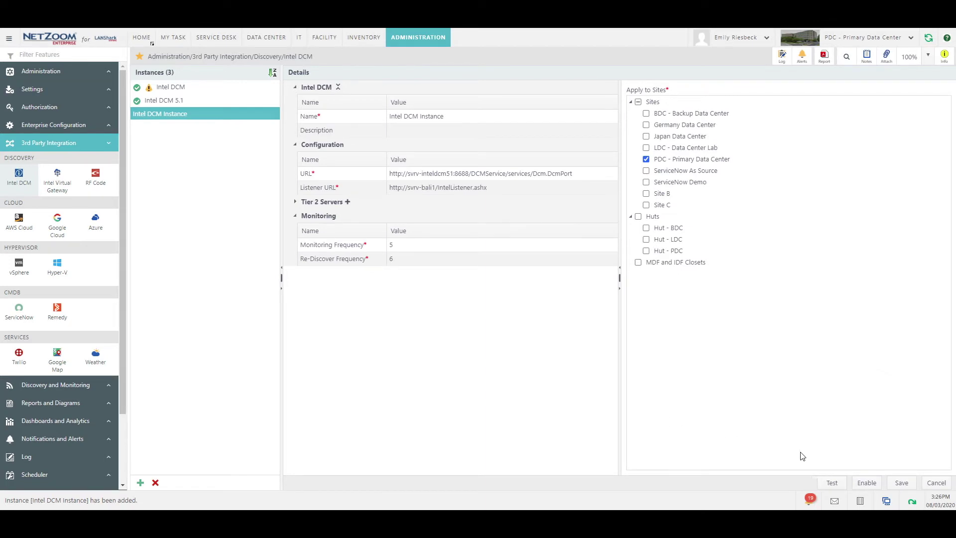
Compare the details of the Intel DCM 5.1 instance with those of Intel DCM Instance
click(191, 101)
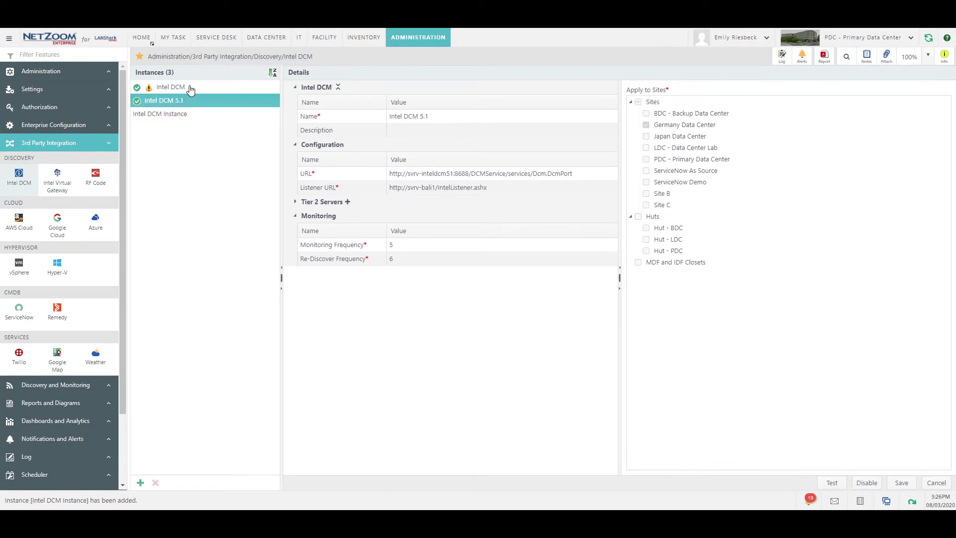
click(192, 114)
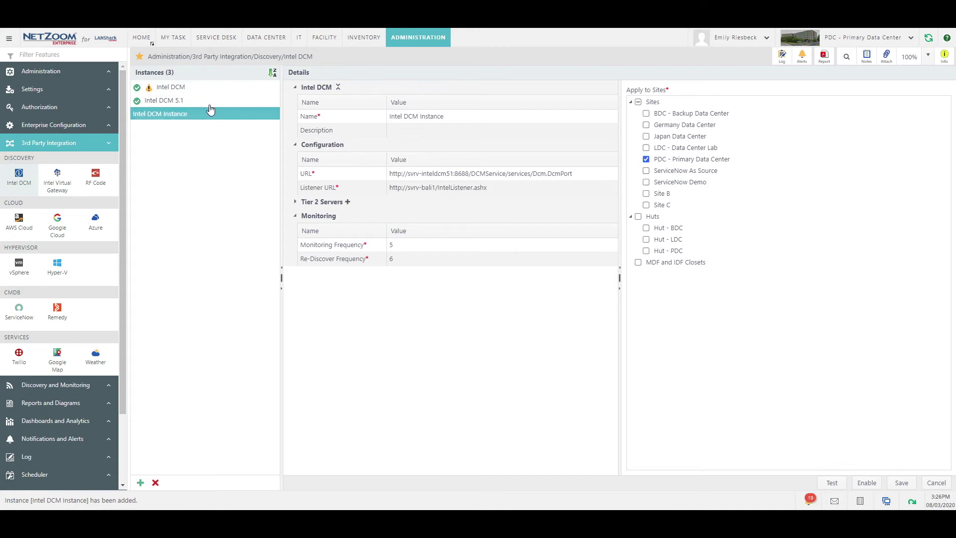
click(208, 102)
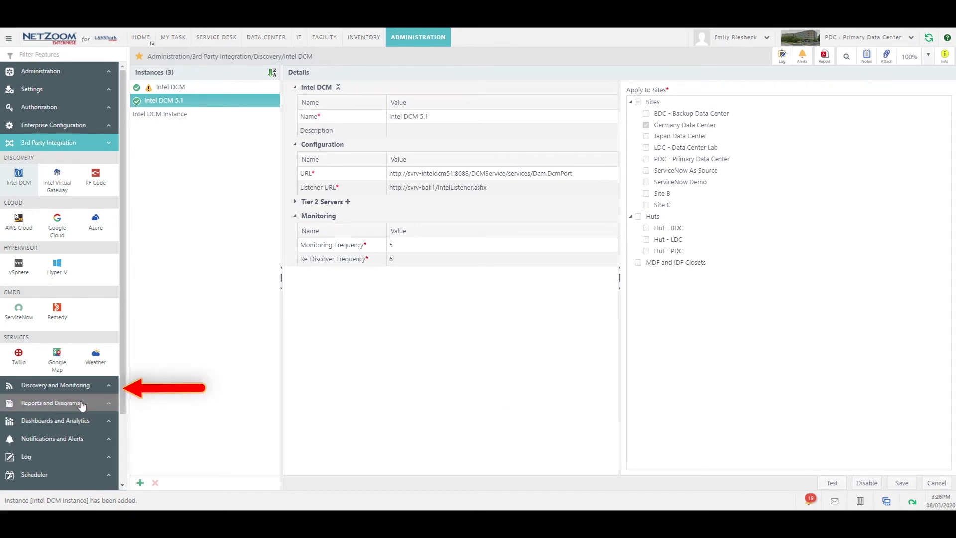
Add a discovery profile named Outband Profile to the outband protocol profiles under Discovery and Monitoring
click(90, 386)
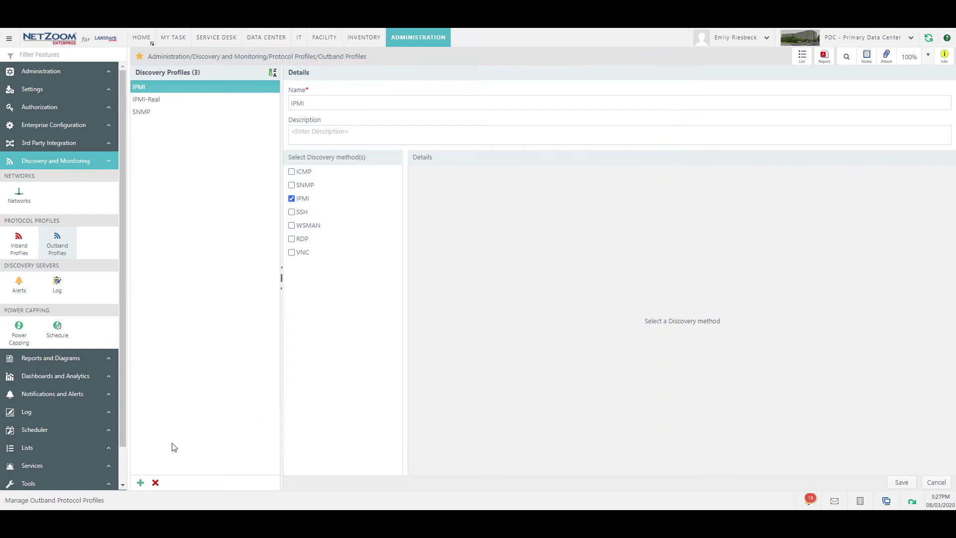
click(140, 483)
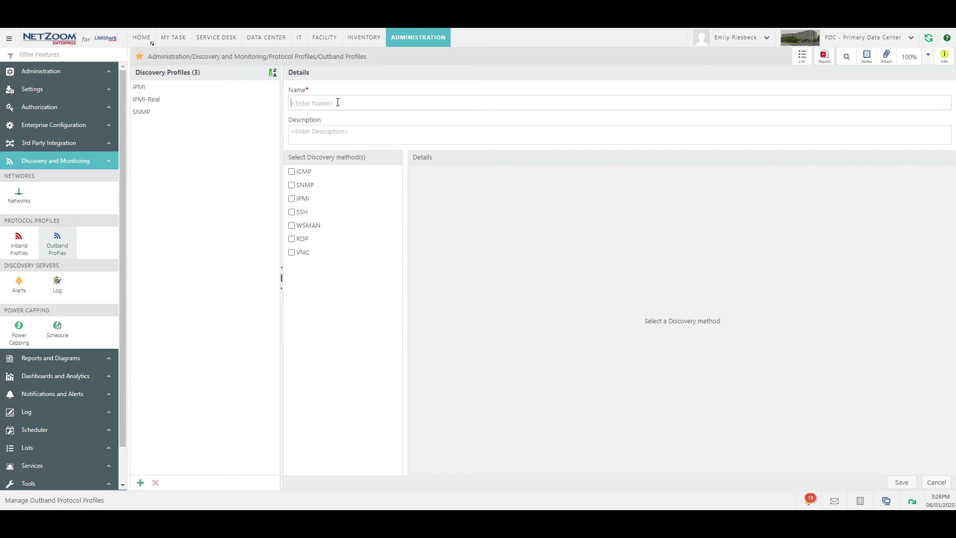
text(Out)
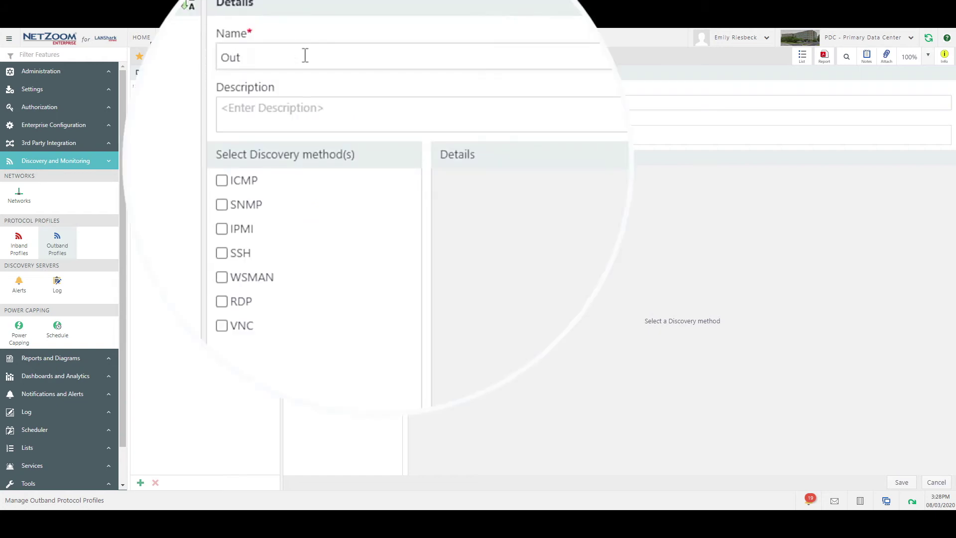
text(band Profile)
Check the ICMP, SNMP and IPMI method details, and save Outband Profile with SSH as its discovery method
click(248, 184)
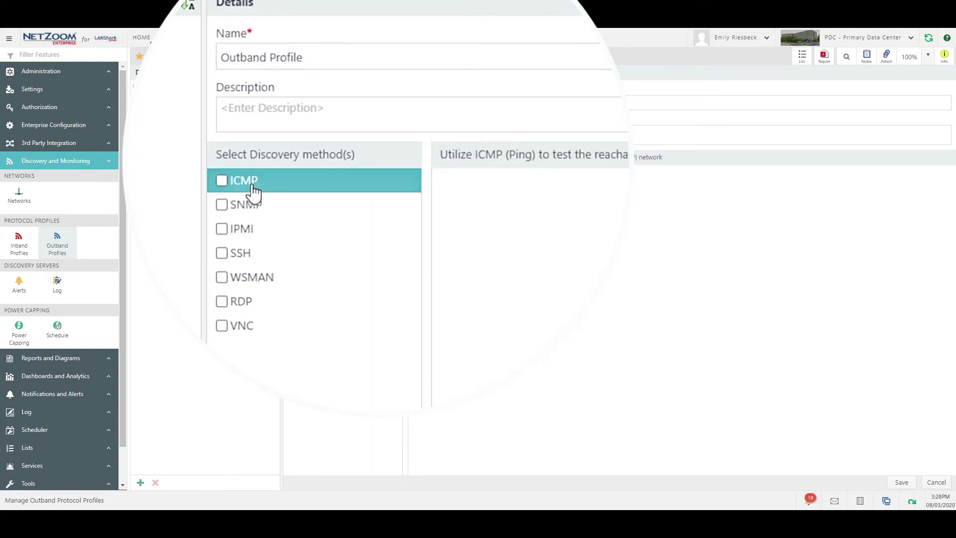
click(343, 191)
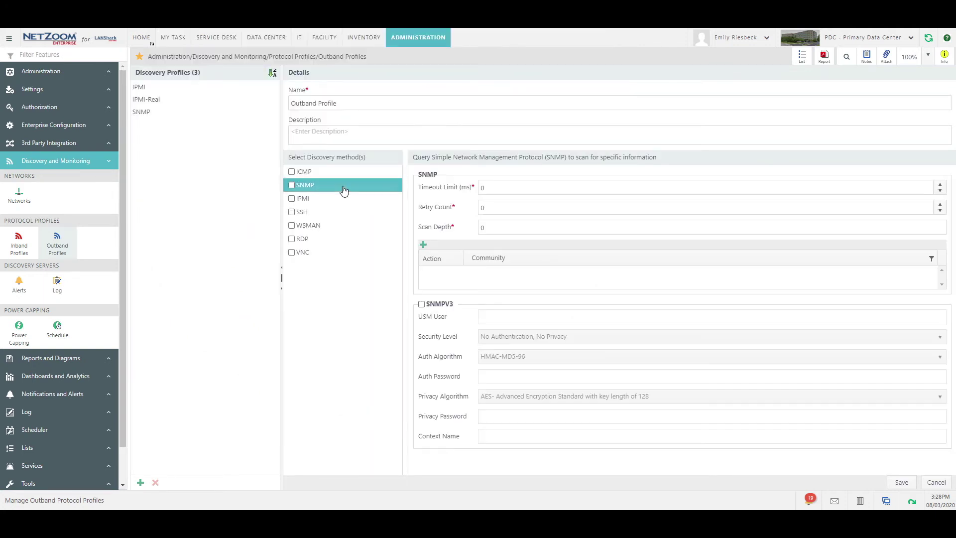
click(314, 199)
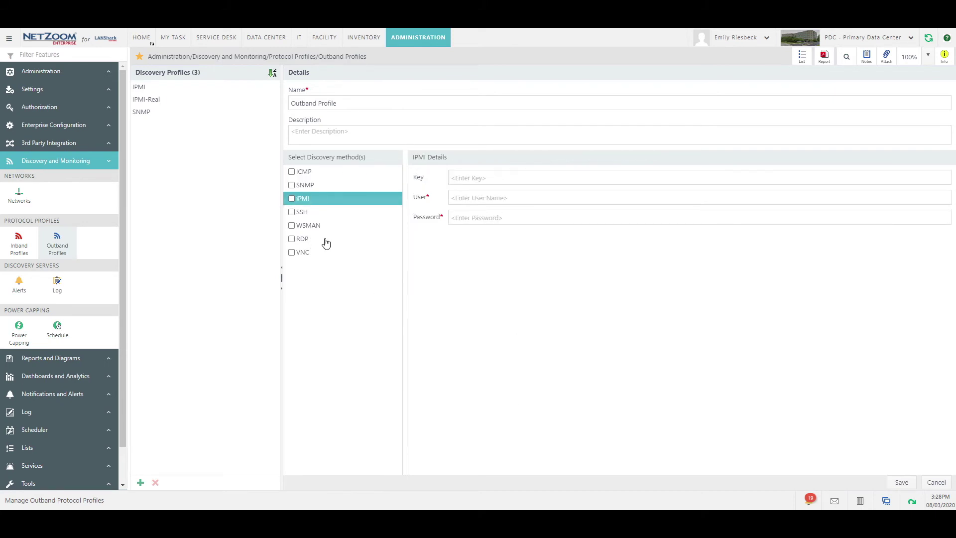
click(320, 214)
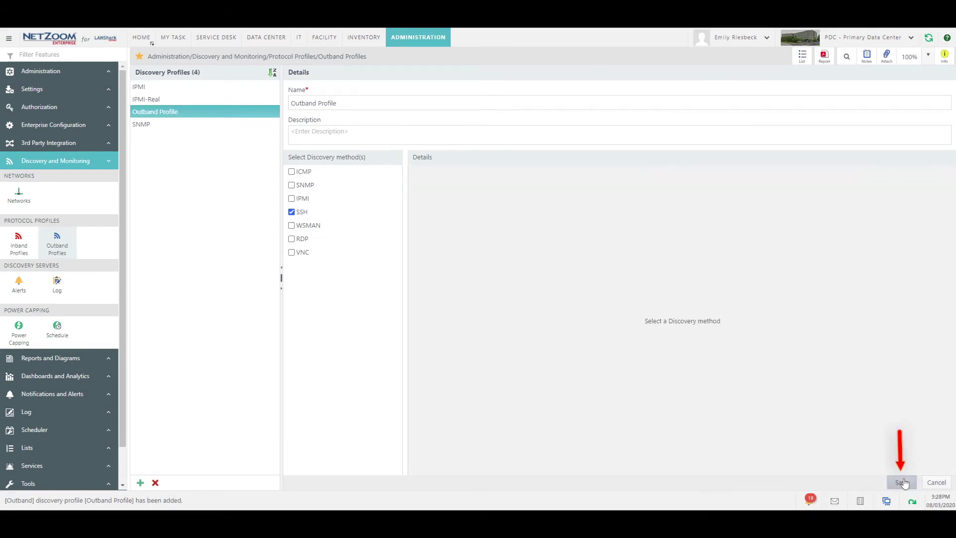
click(903, 481)
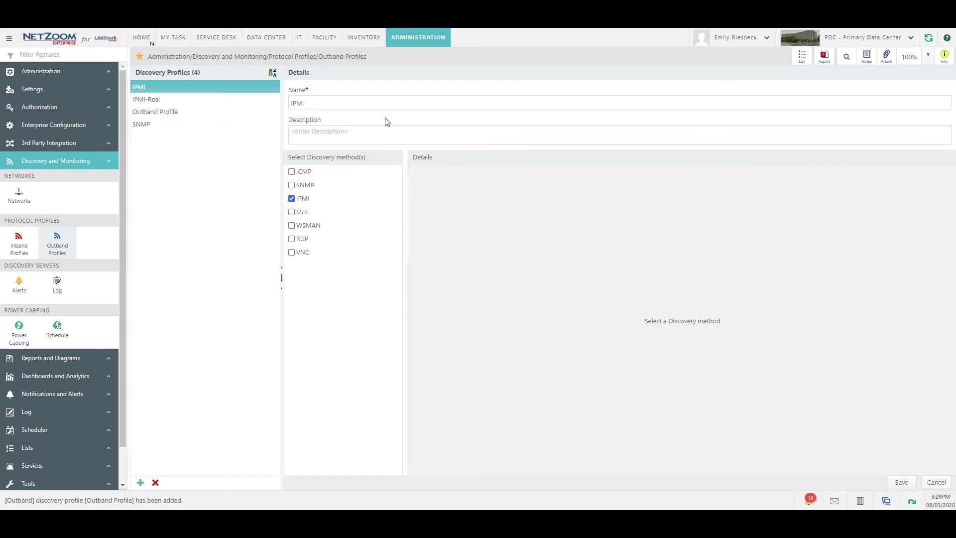
Examine the IP addresses and configuration details of the Outband IPMI 192.168.50 network in Networks
click(29, 190)
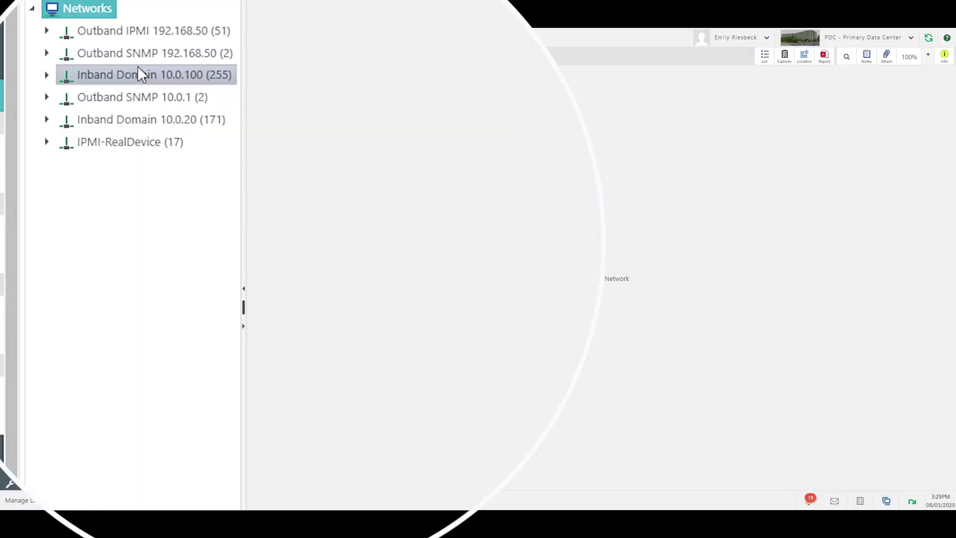
click(46, 30)
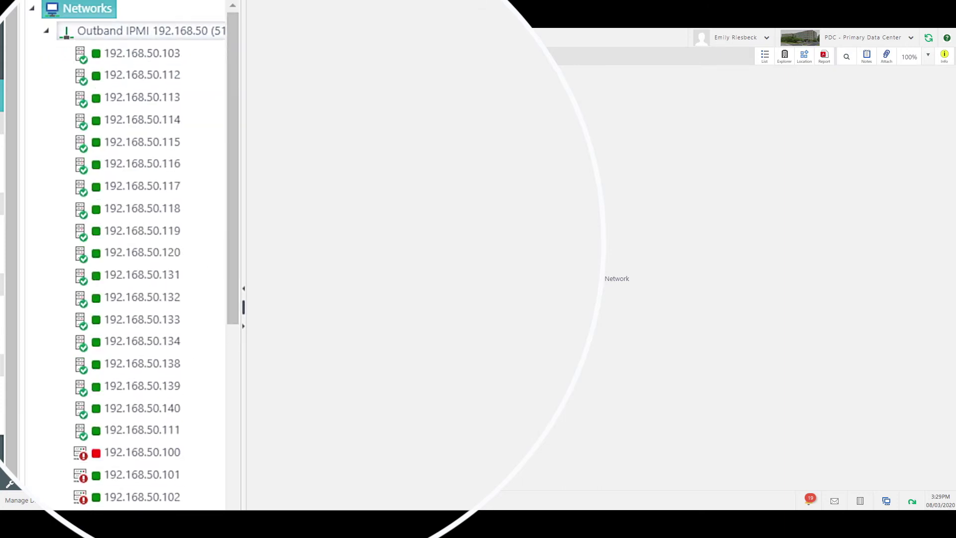
click(97, 32)
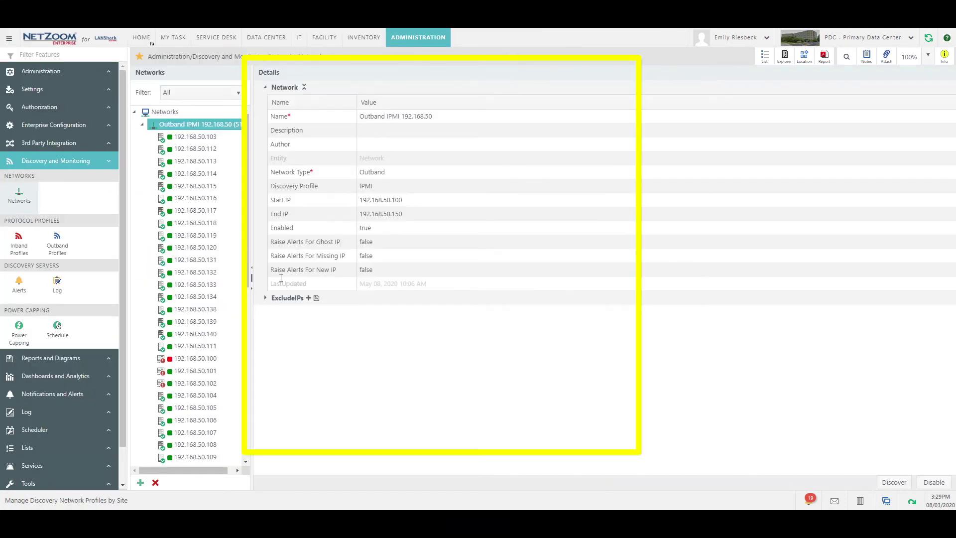
click(142, 124)
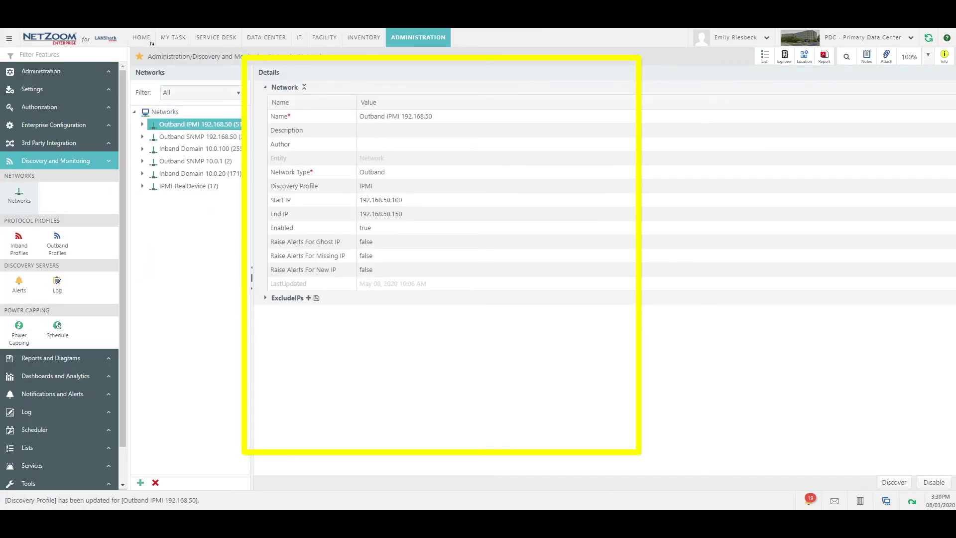
Add a network named Outband IPMI and set its network type to Outband
click(140, 482)
text(Outband IPMI)
click(401, 175)
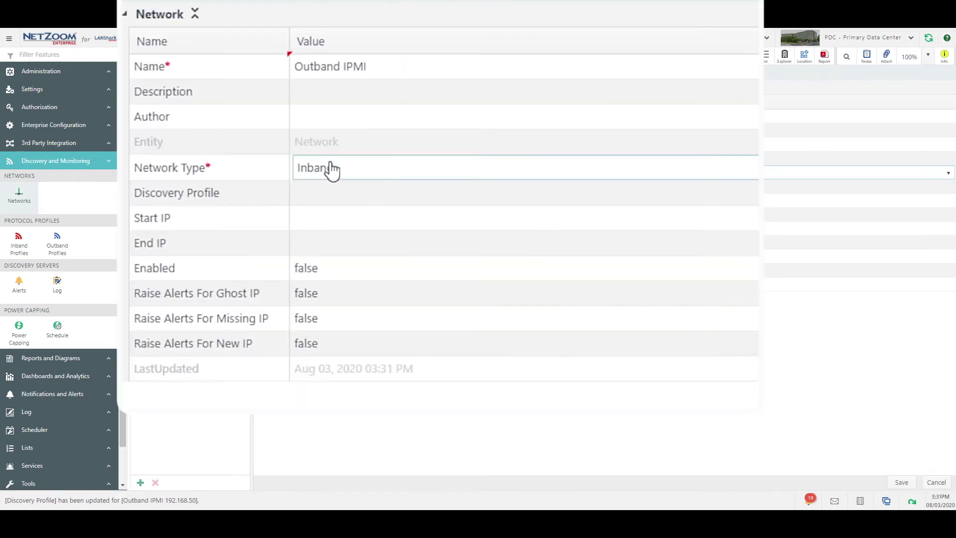
click(371, 175)
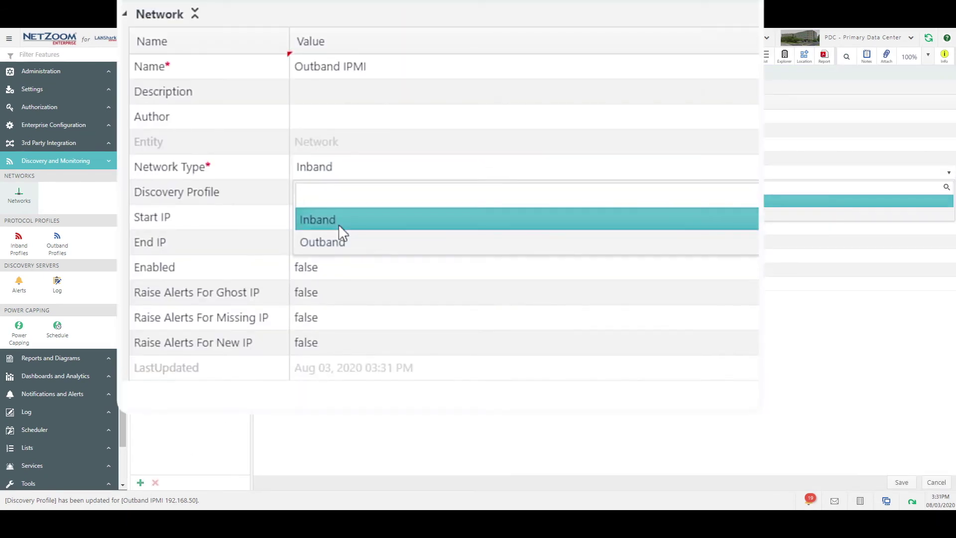
click(346, 241)
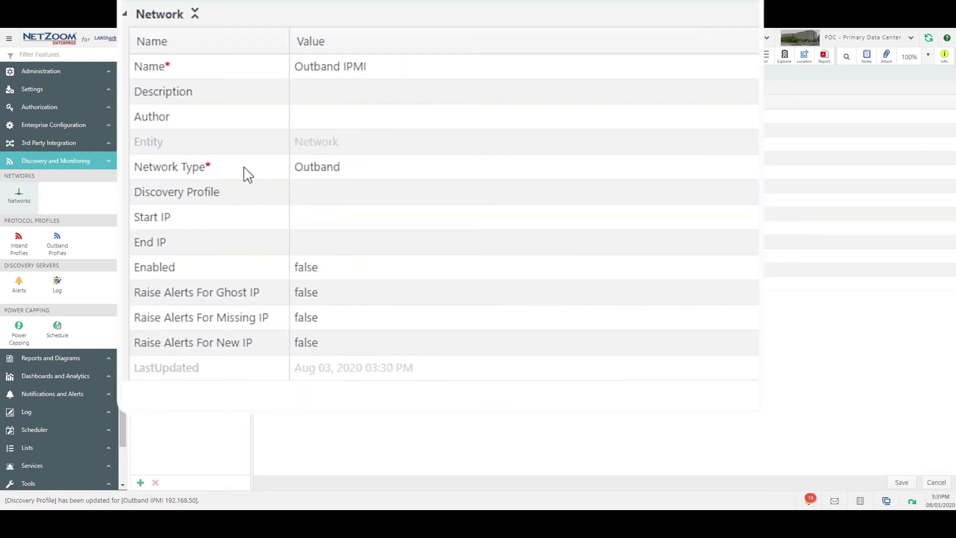
Assign the IPMI discovery profile to the new Outband IPMI network
drag(145, 195, 241, 197)
click(219, 191)
click(401, 198)
click(422, 202)
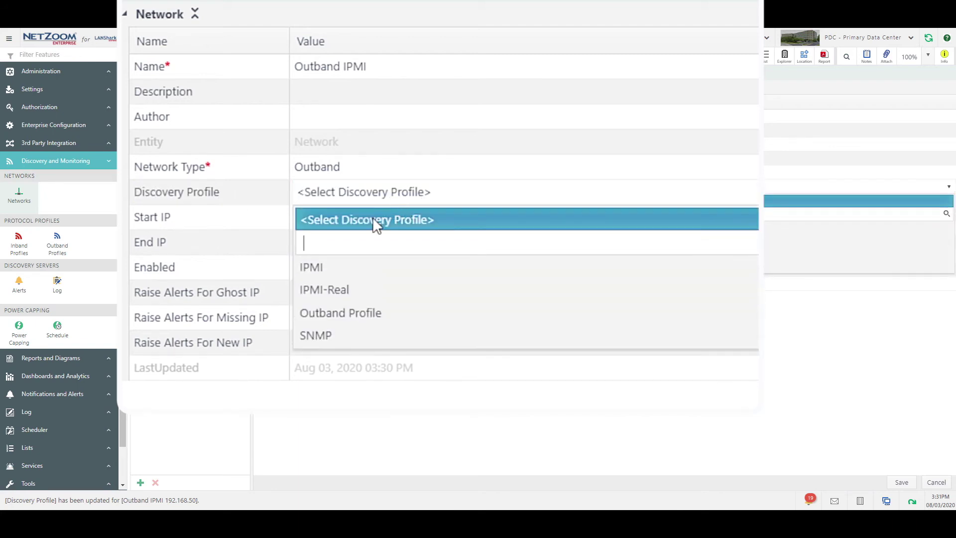
click(368, 275)
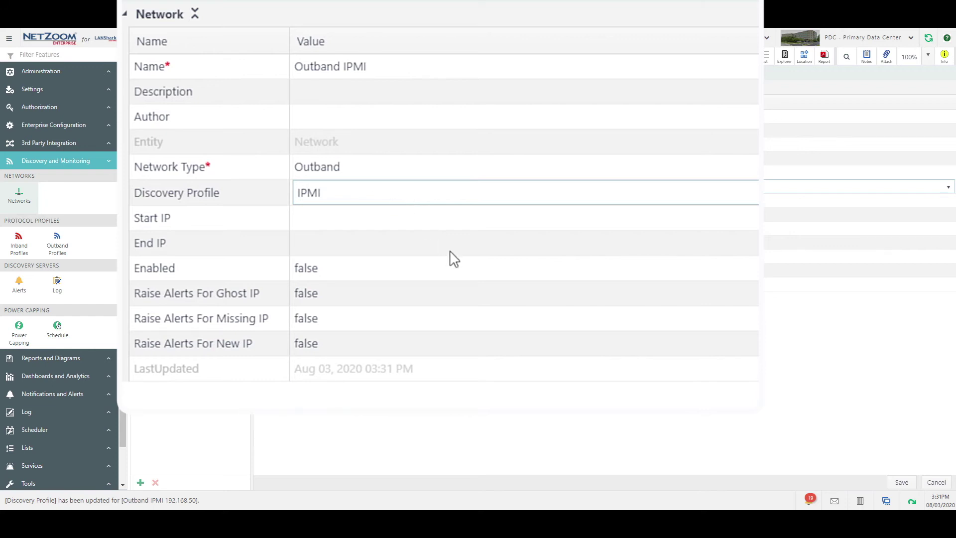
Set the network's start IP to 192.168.50.100 and end IP to 192.168.50.150, and save the network
click(365, 217)
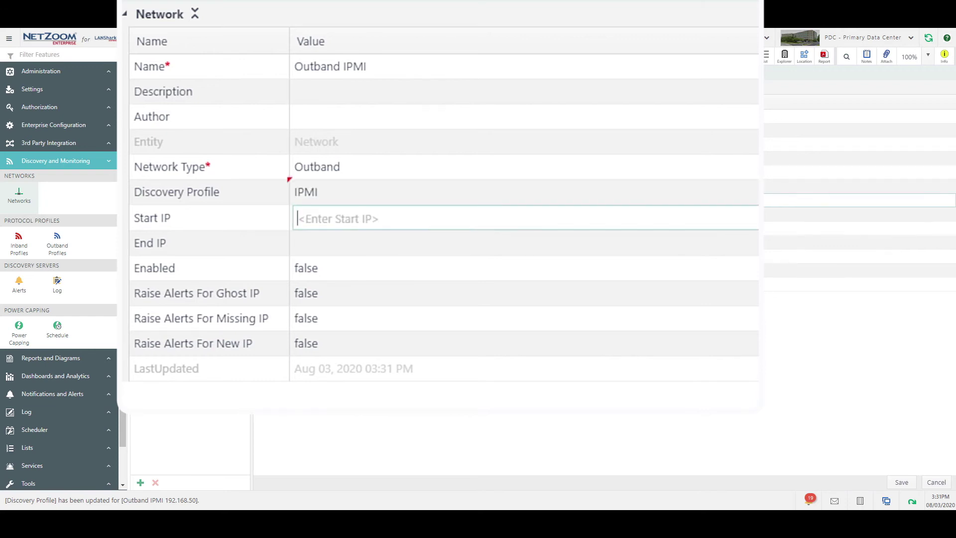
click(401, 244)
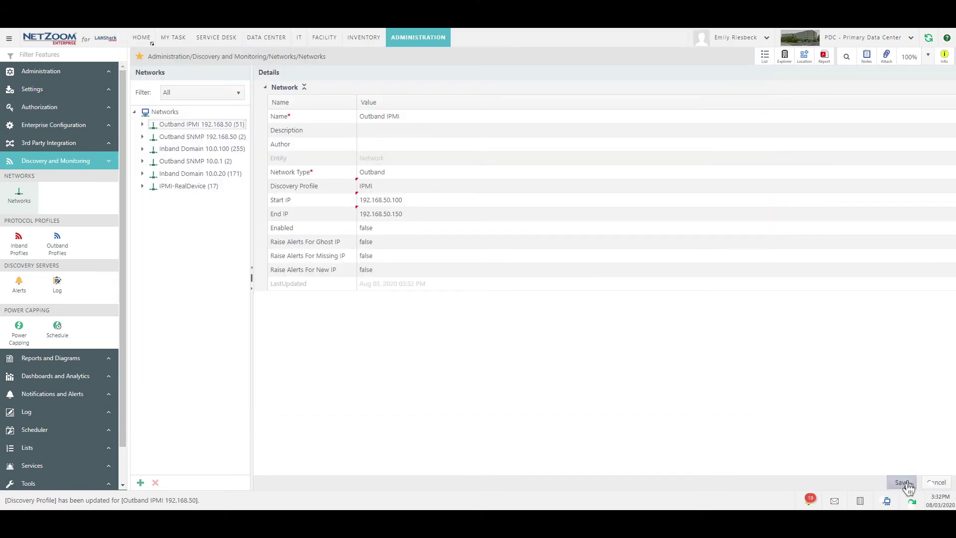
click(902, 482)
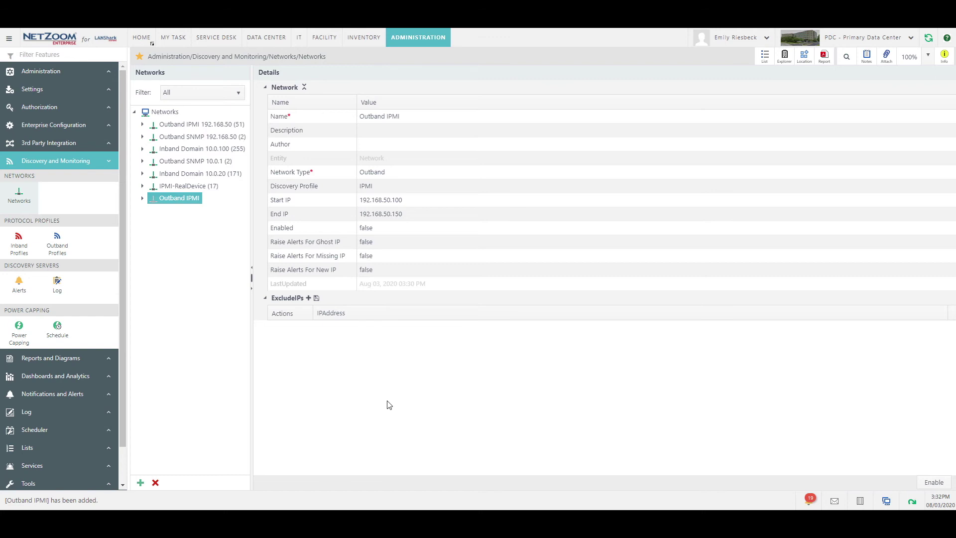
Open a new excluded IP address record for the Outband IPMI network, and enable the network
click(308, 298)
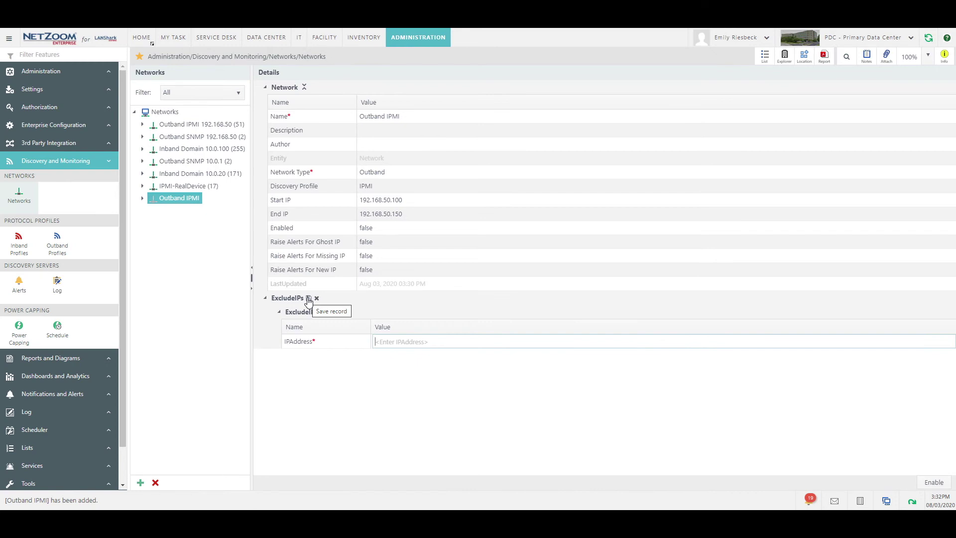
click(948, 481)
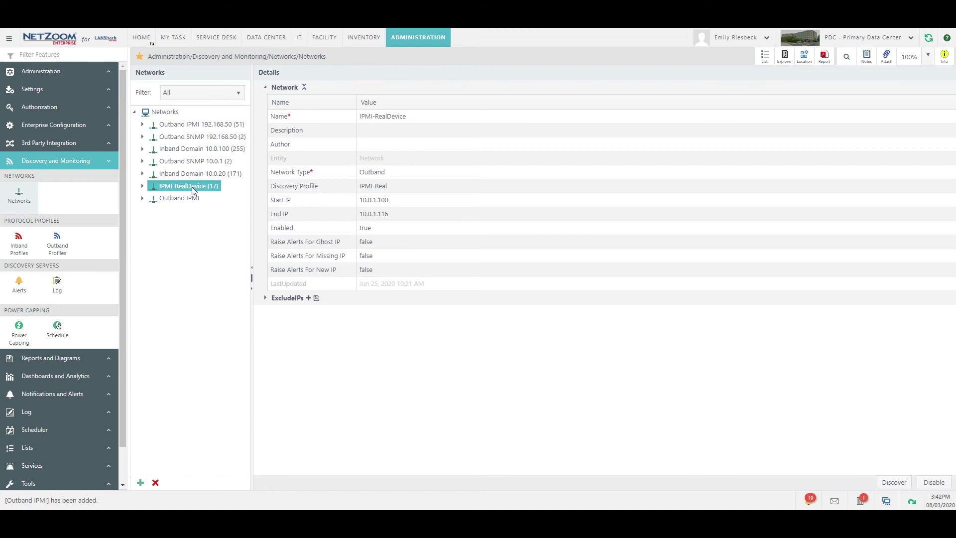
Run discovery on the Outband SNMP 192.168.50 network and close its task progress once finished
click(193, 138)
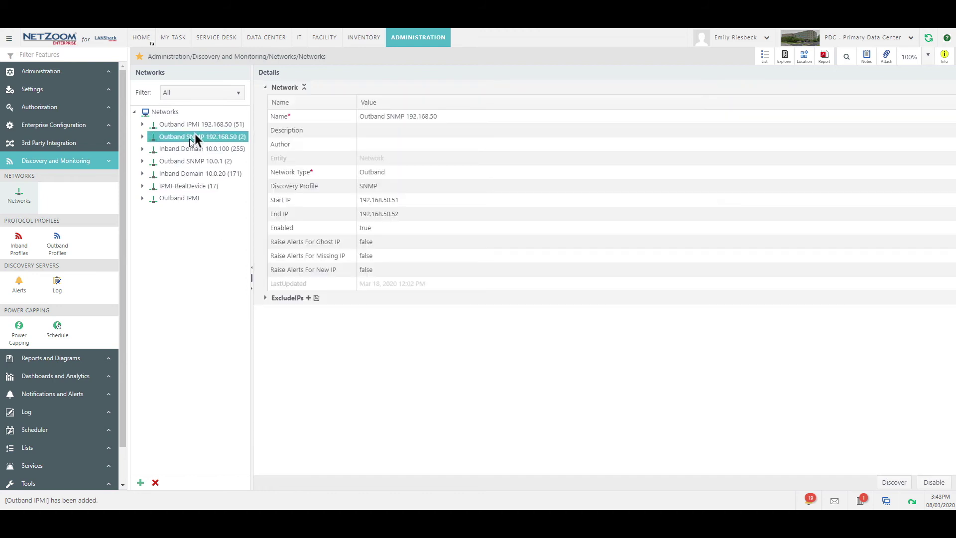
click(894, 482)
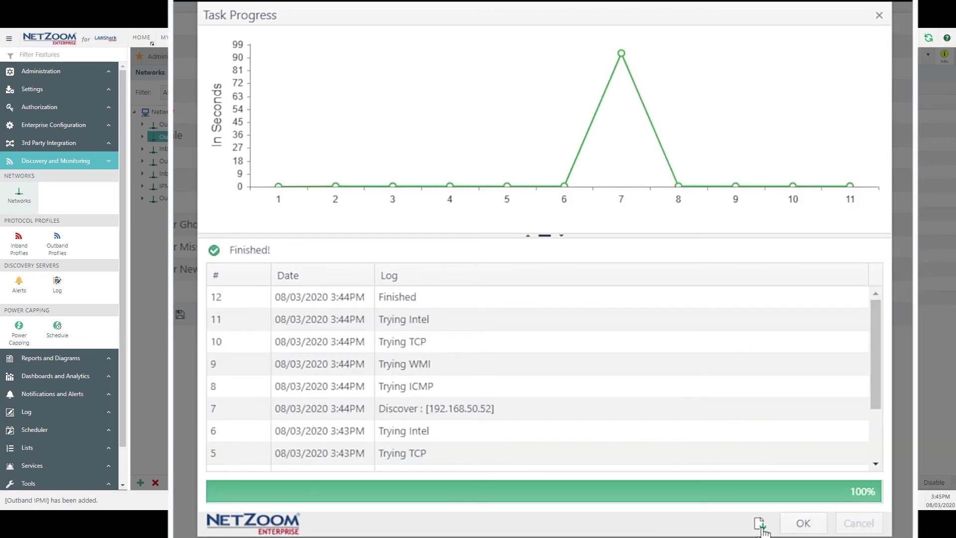
click(798, 521)
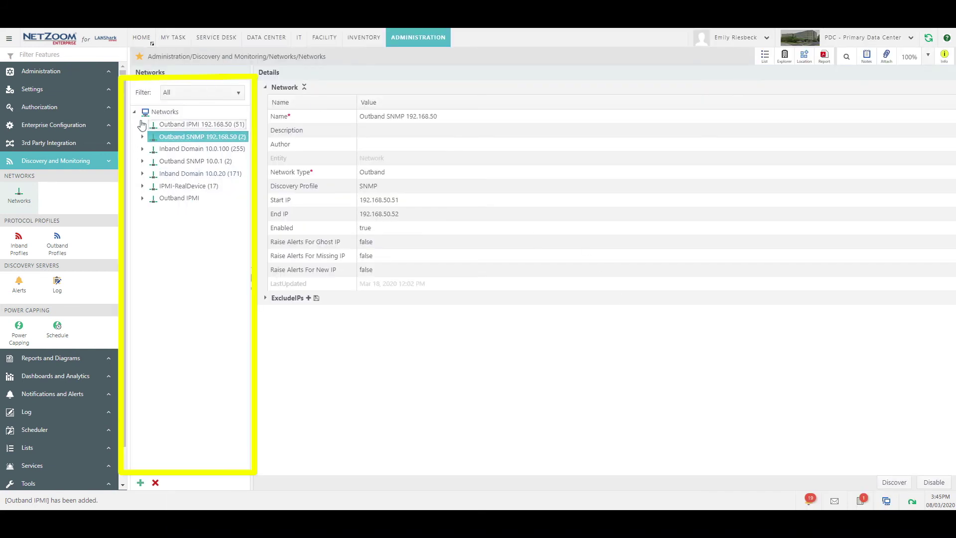
Expand the Outband IPMI 192.168.50 network to inspect its IP addresses' match and online status, and review the available network filter options
click(142, 124)
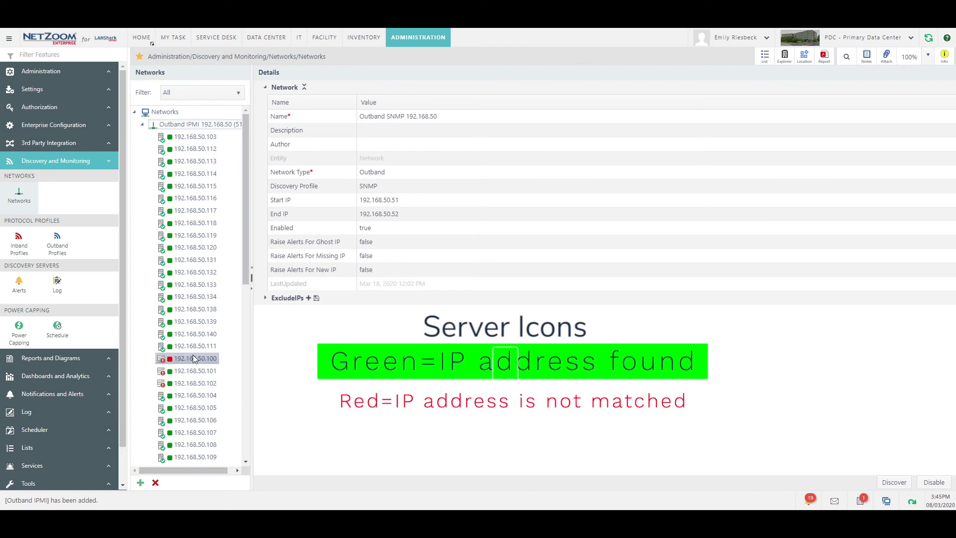
mouse_move(161, 363)
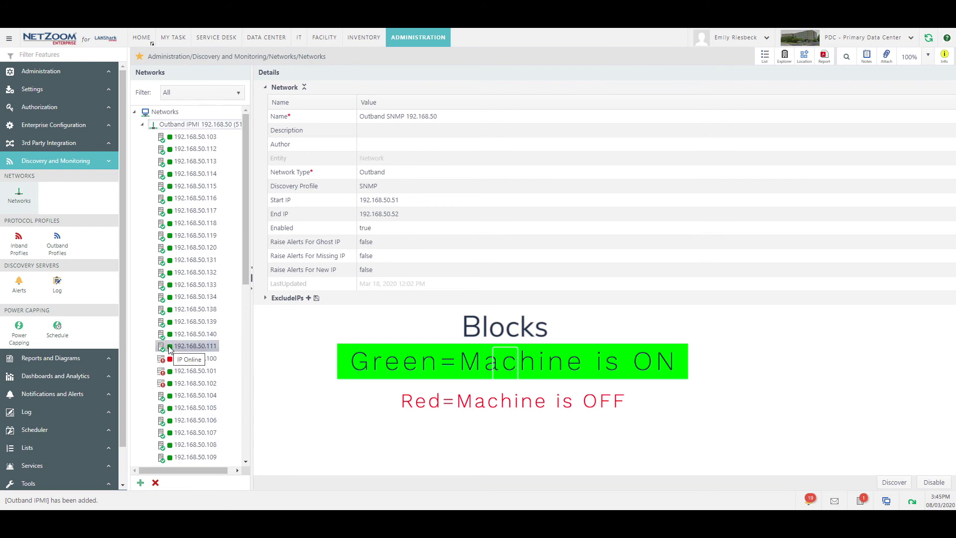
click(205, 91)
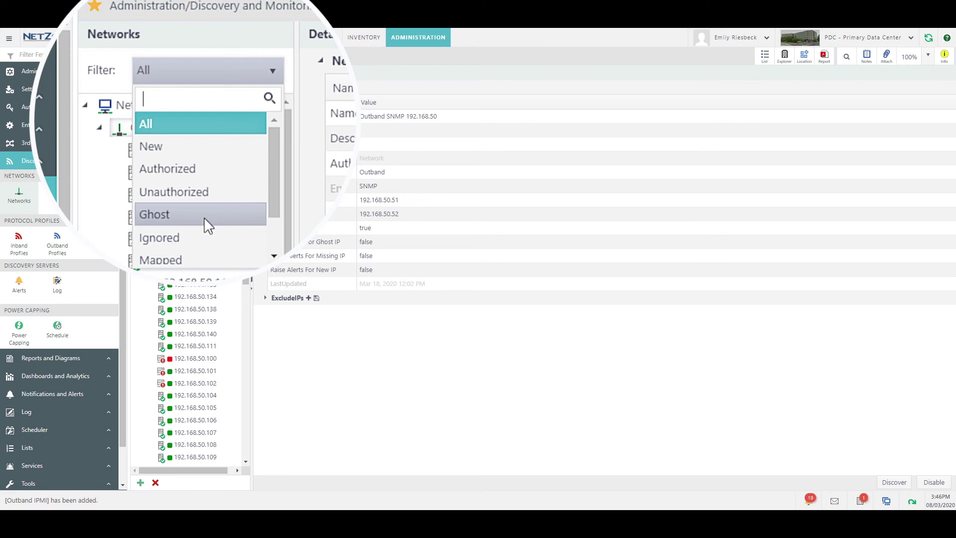
scroll(204, 217, down, 3)
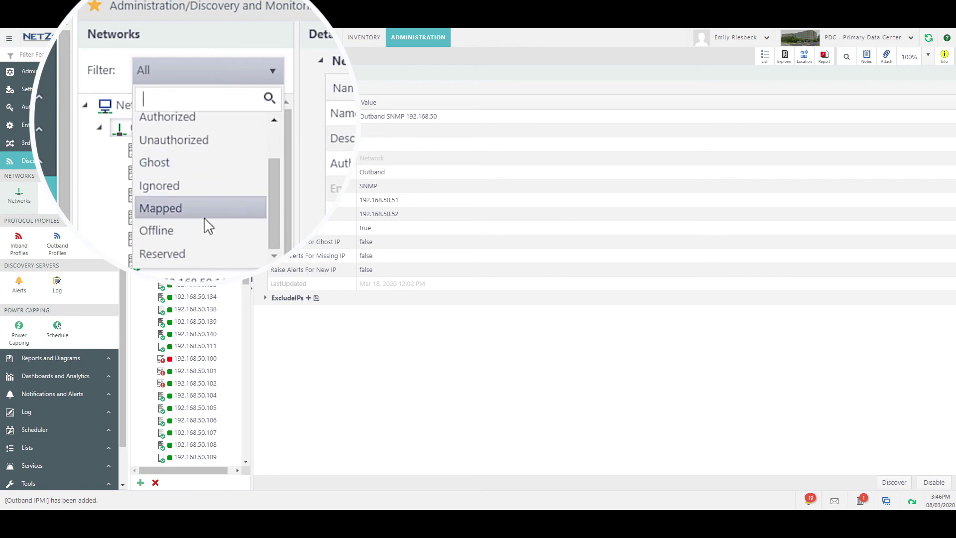
View the details of IP address 192.168.50.112 in the Outband IPMI 192.168.50 network and look up its location
click(199, 285)
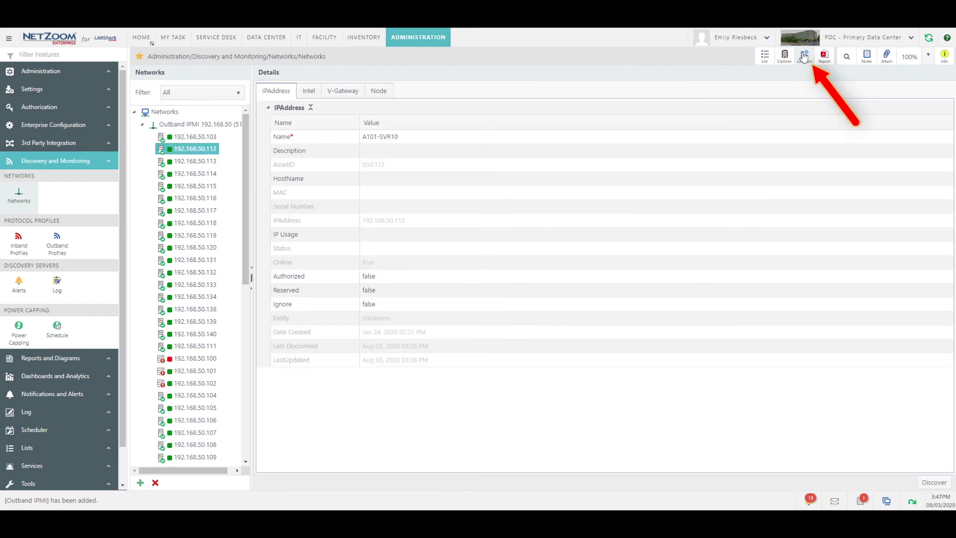
click(804, 55)
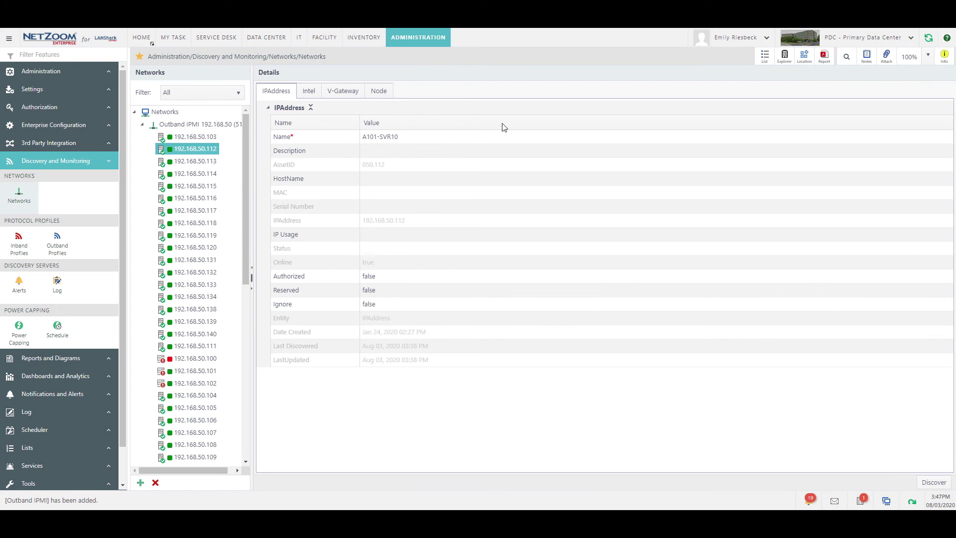
Open the Data Center health check monitor and review the monitored devices and their alerts
click(270, 43)
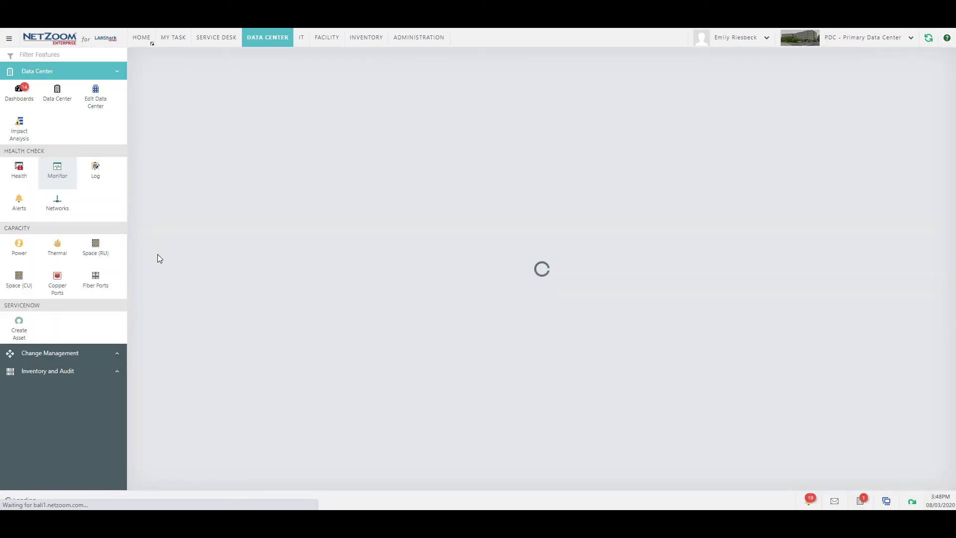
click(58, 171)
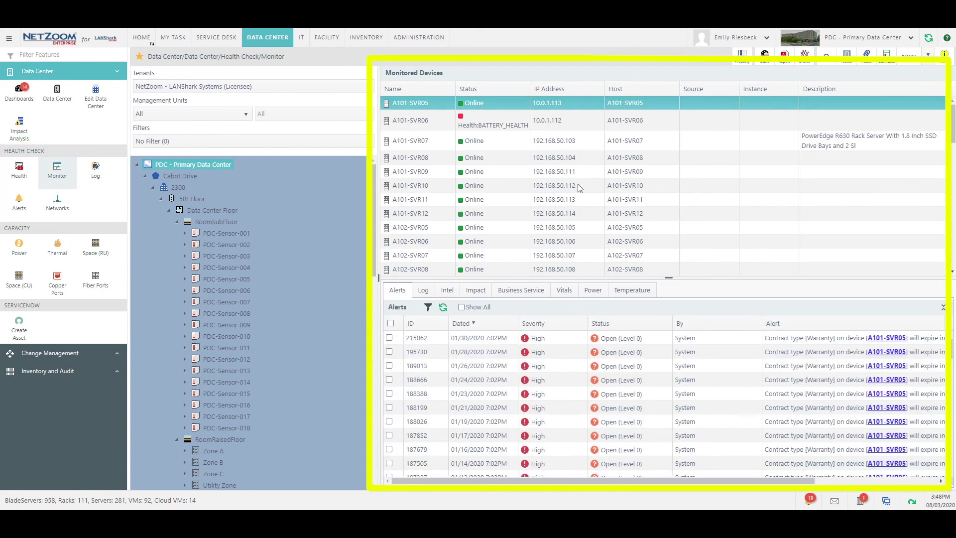
scroll(500, 390, down, 1)
scroll(500, 390, up, 1)
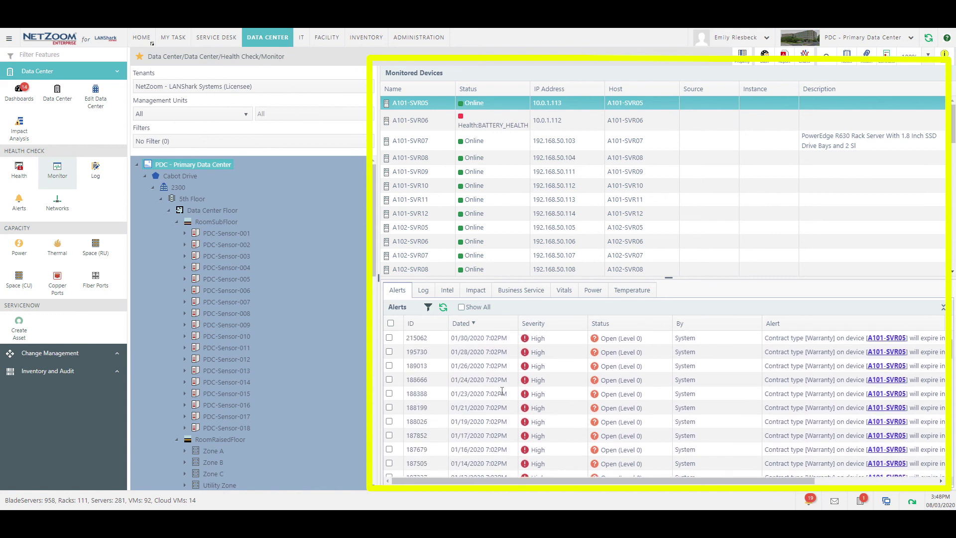